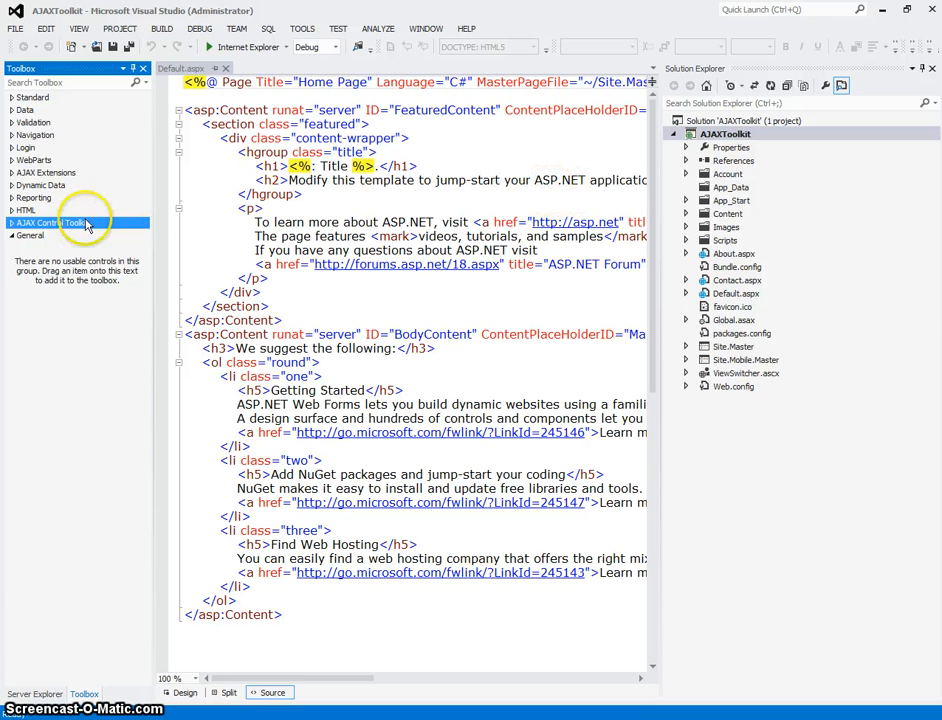
# Expand the AJAX Control Toolkit group in the Toolbox and examine the controls it contains.
pyautogui.click(13, 226)
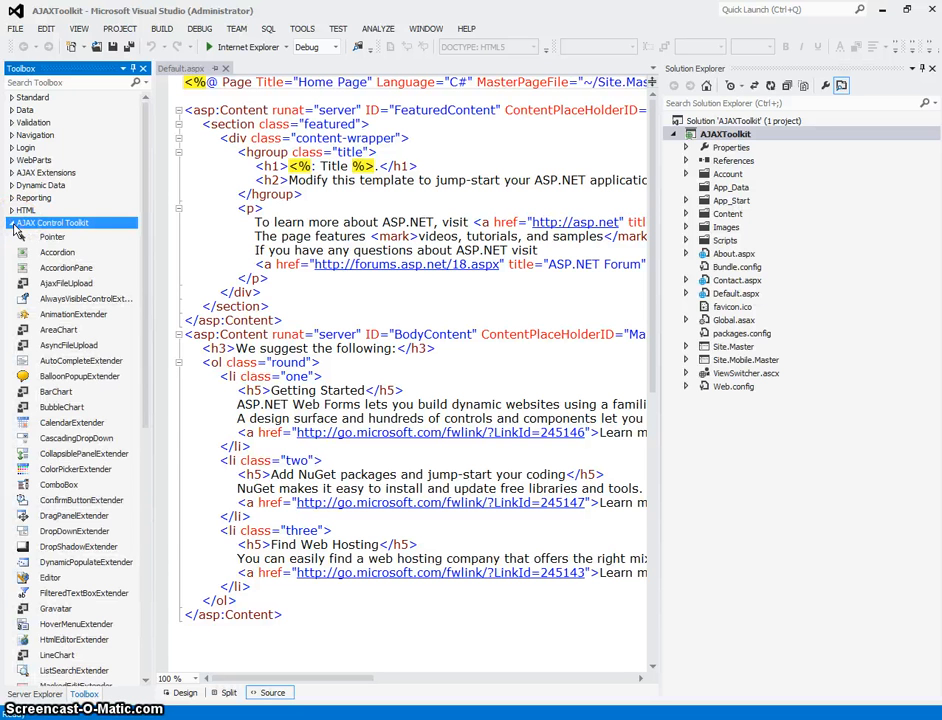
pyautogui.click(13, 226)
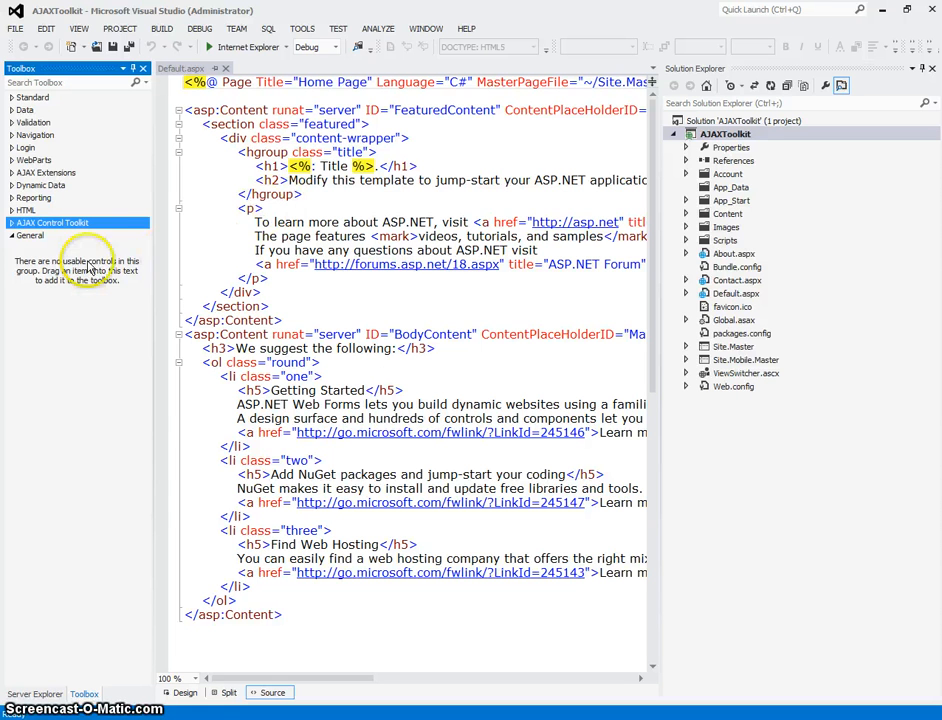
pyautogui.click(12, 223)
pyautogui.click(12, 224)
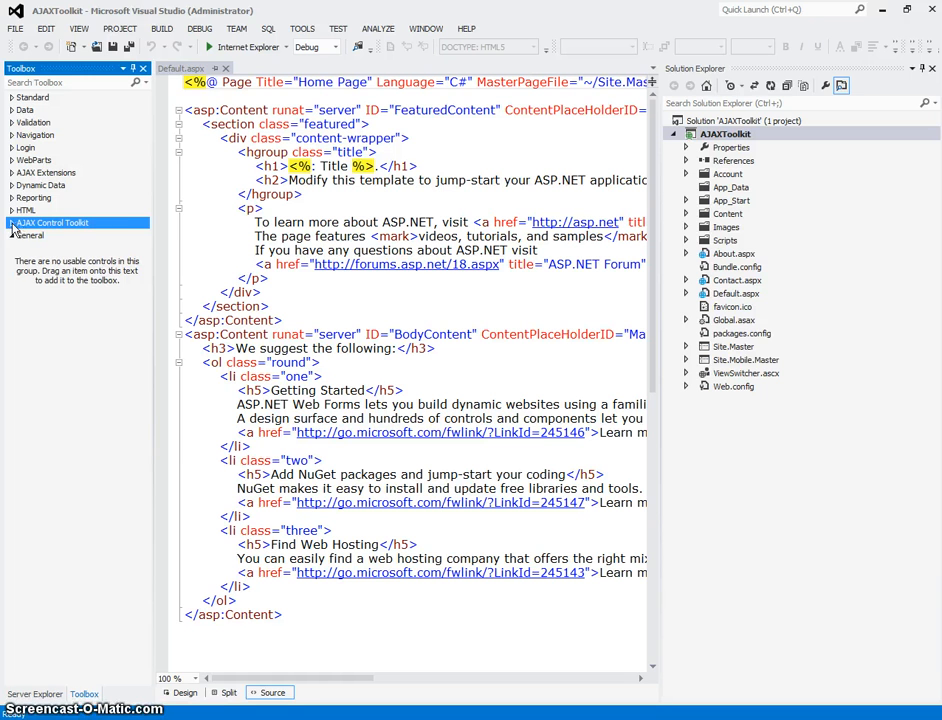
pyautogui.click(12, 228)
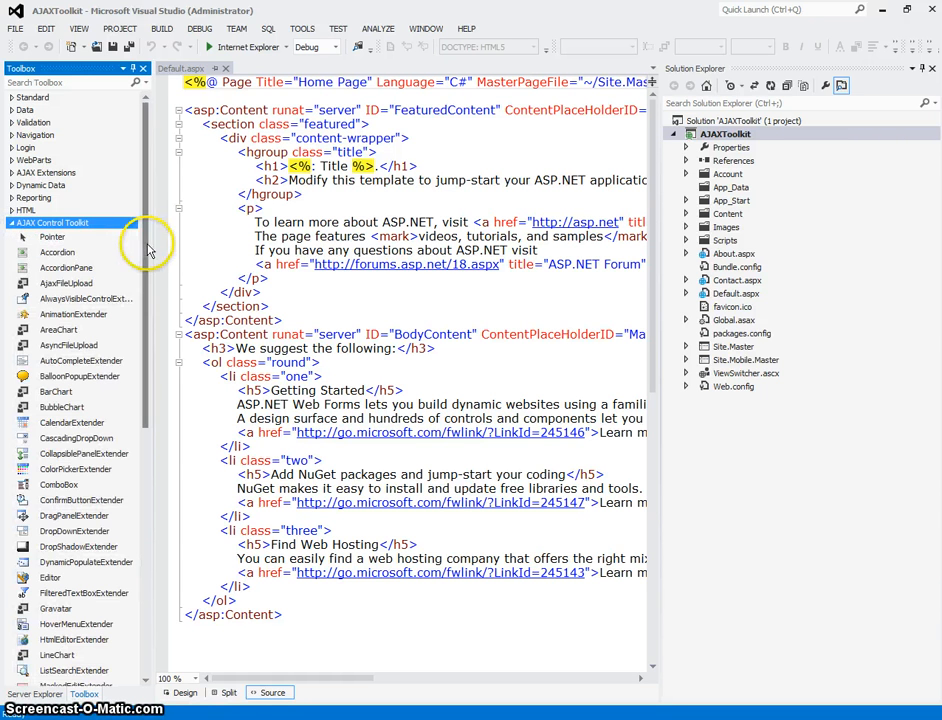
pyautogui.moveTo(146, 254); pyautogui.dragTo(168, 236)
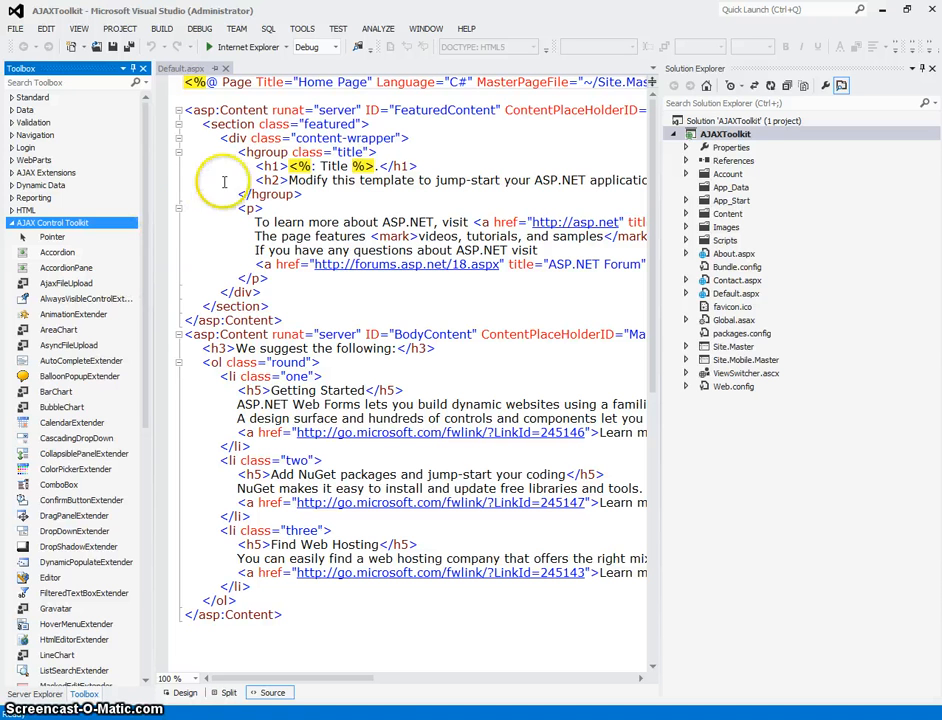
# Open the NuGet package manager for the solution and search the online packages for "AJAX Control toolkit".
pyautogui.click(304, 32)
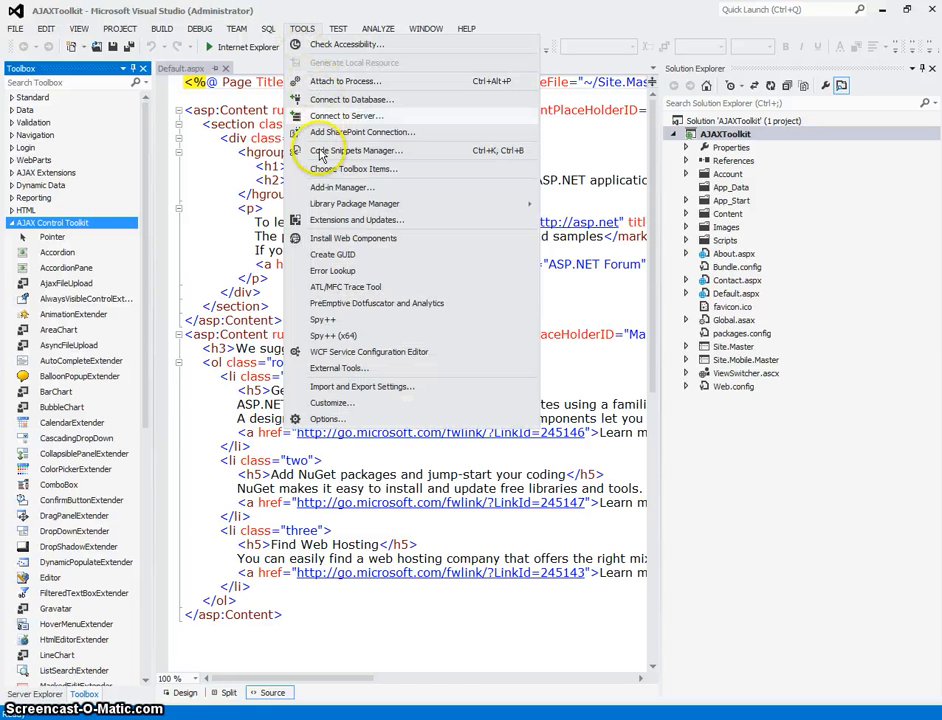
pyautogui.moveTo(414, 203)
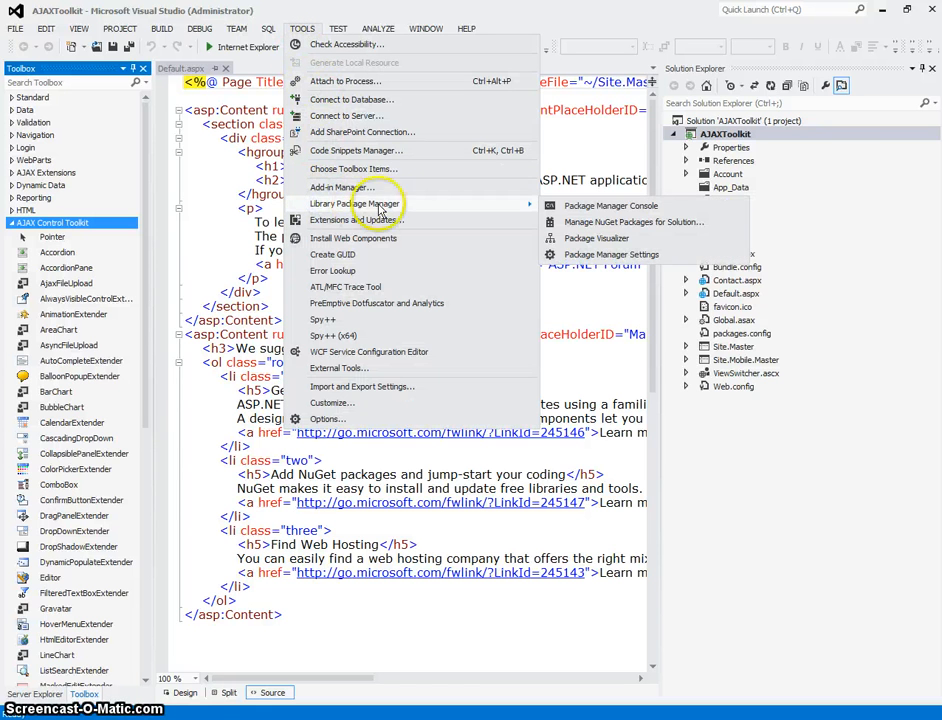
pyautogui.click(583, 224)
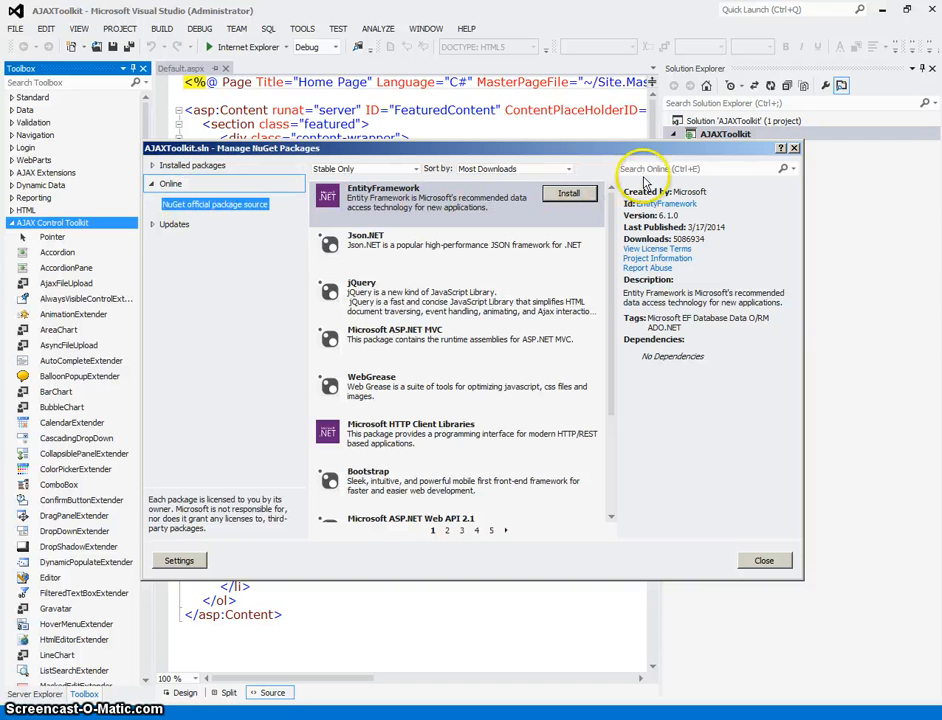
pyautogui.click(700, 169)
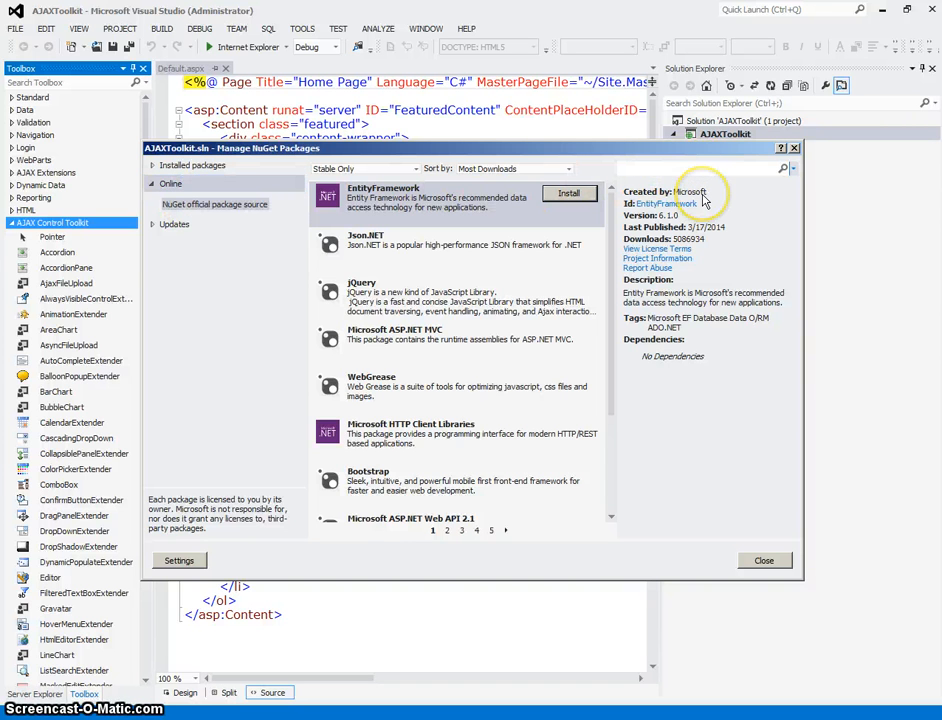
pyautogui.write('AJAX C')
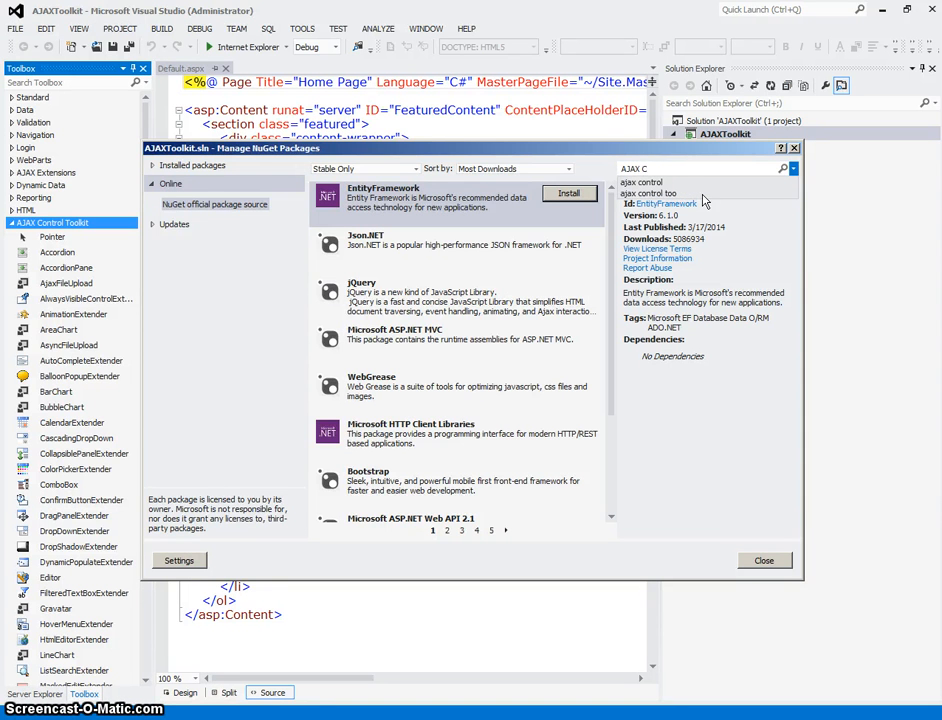
pyautogui.write('ontrol t')
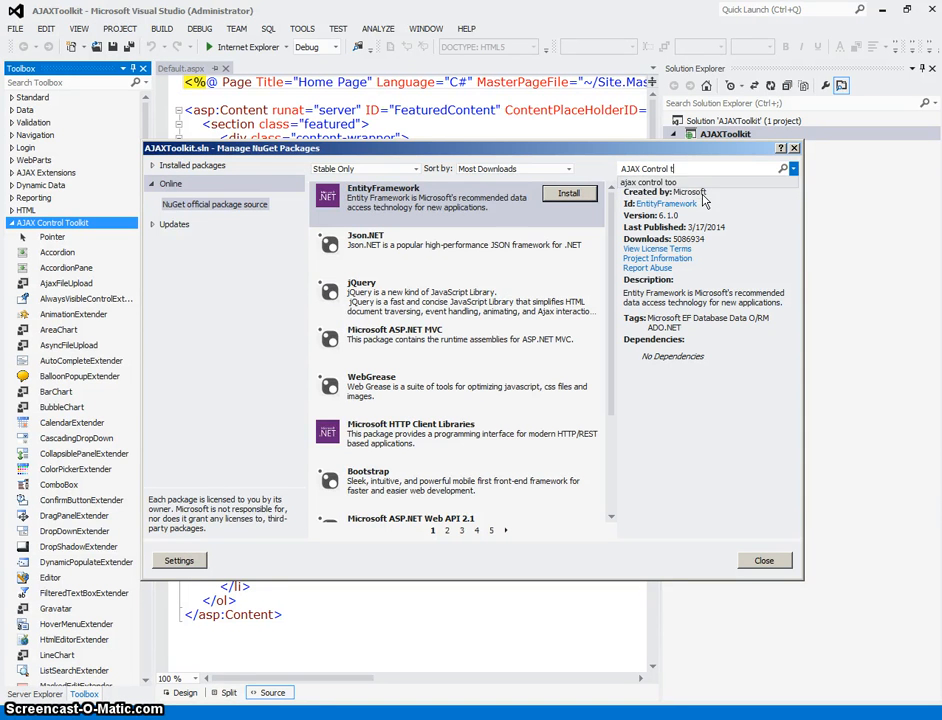
pyautogui.write('oolkit')
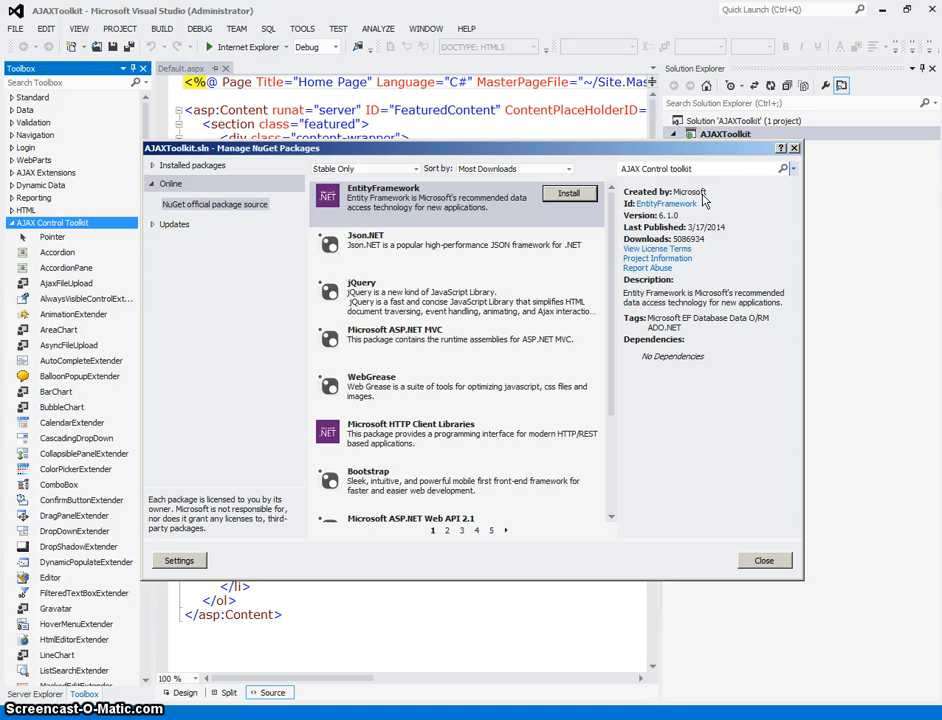
pyautogui.press('Return')
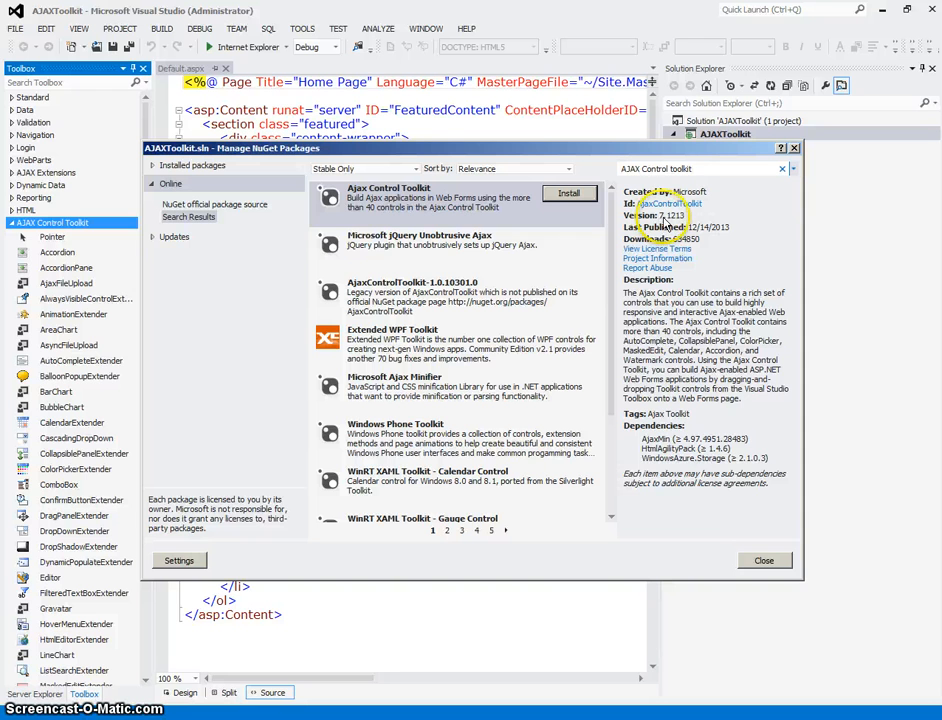
# Install the Ajax Control Toolkit package into the AJAXToolkit project, accept the licence terms and close the package manager.
pyautogui.click(570, 194)
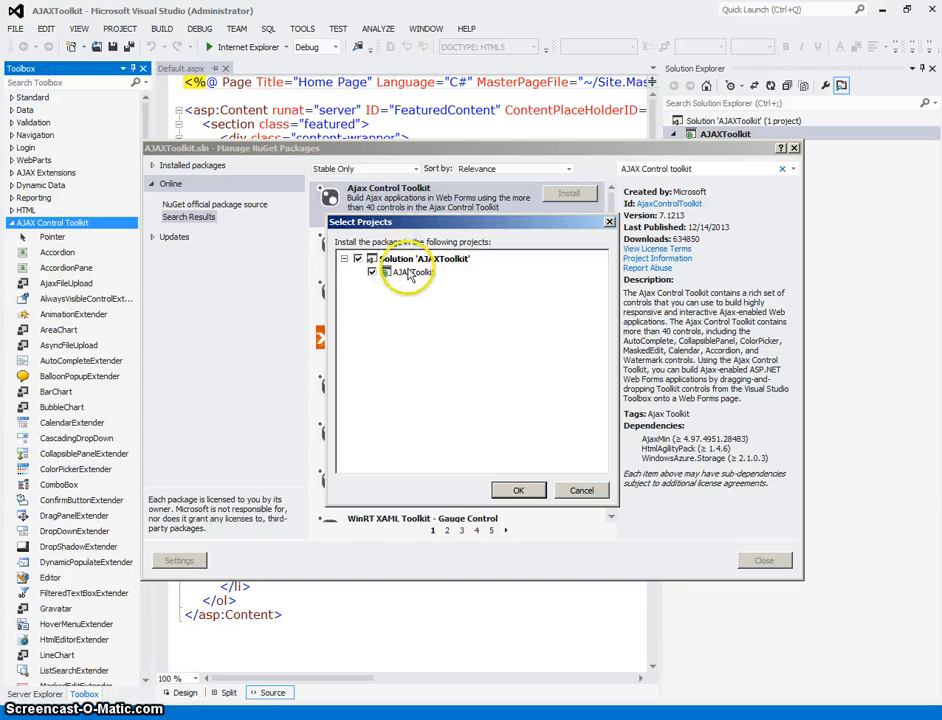
pyautogui.click(520, 491)
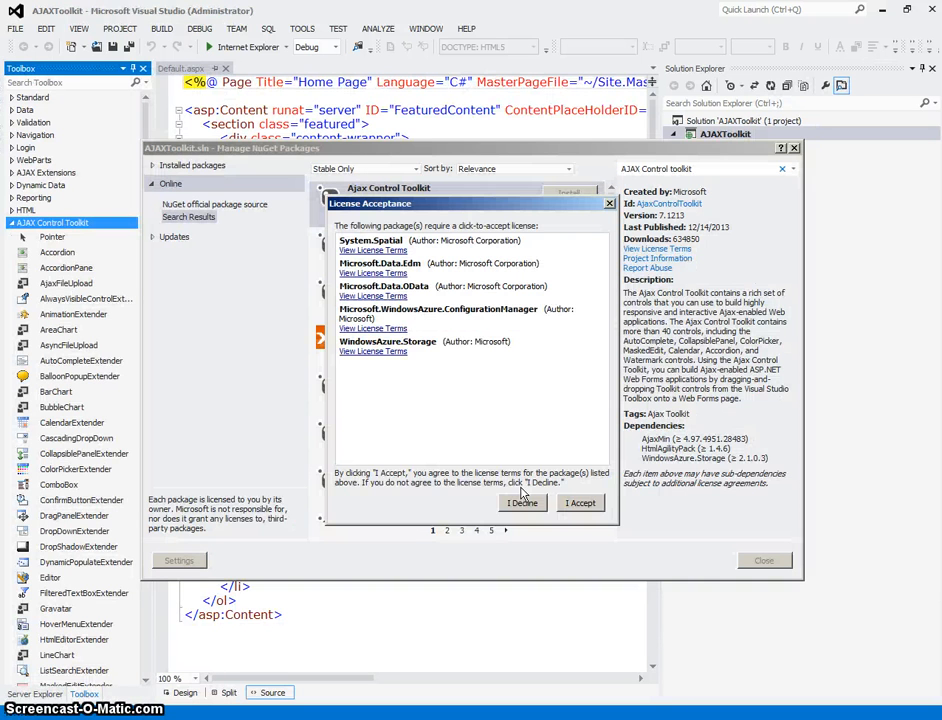
pyautogui.click(581, 503)
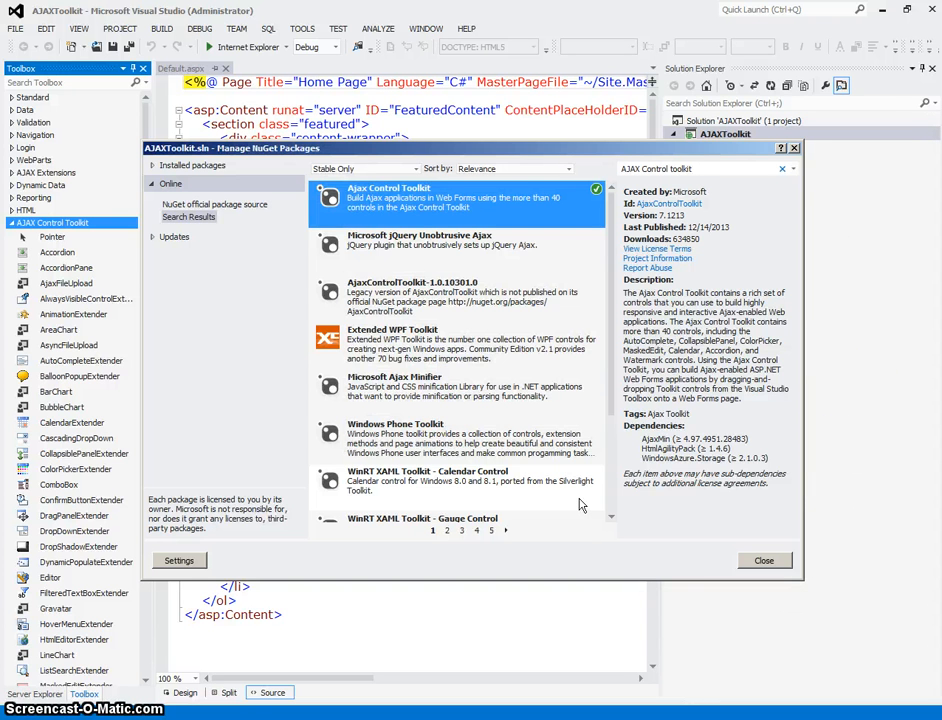
pyautogui.click(764, 560)
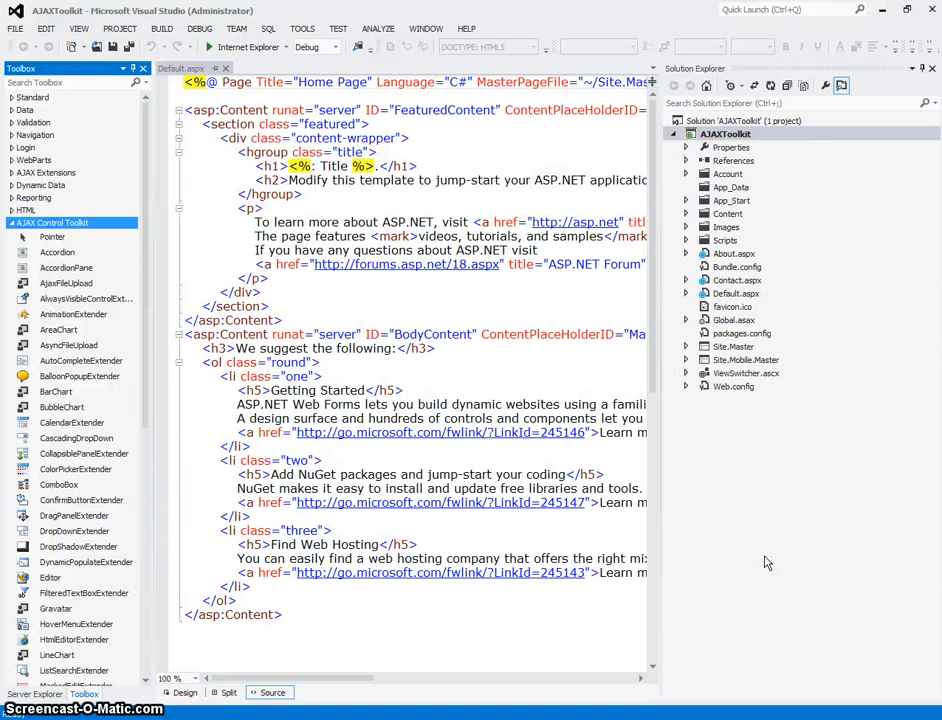
# Delete the existing AJAX Control Toolkit tab and its items from the Toolbox.
pyautogui.click(11, 223)
pyautogui.rightClick(47, 224)
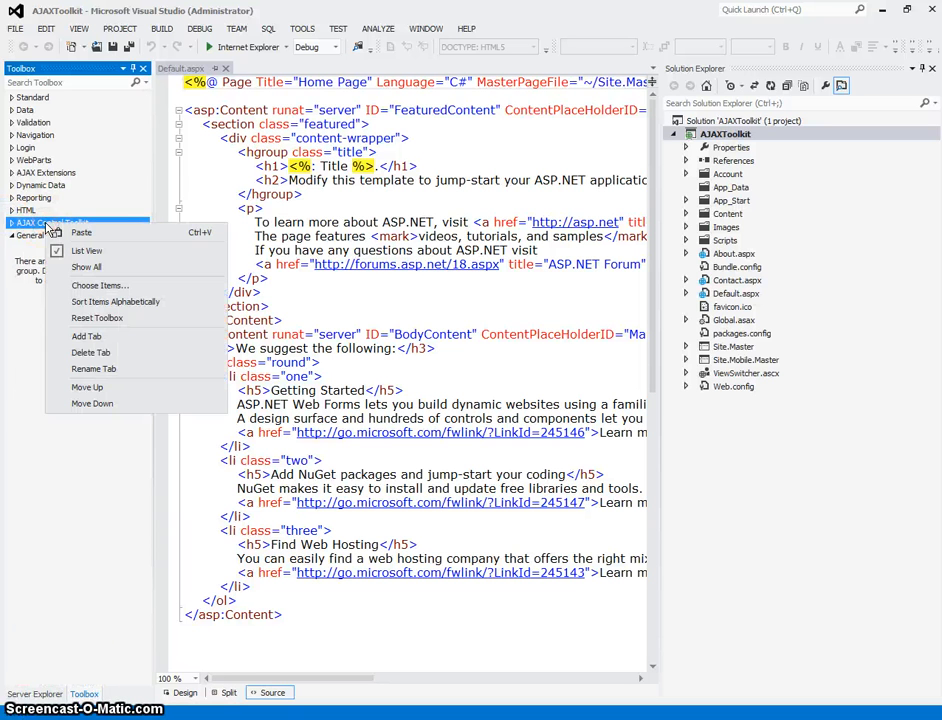
pyautogui.click(92, 353)
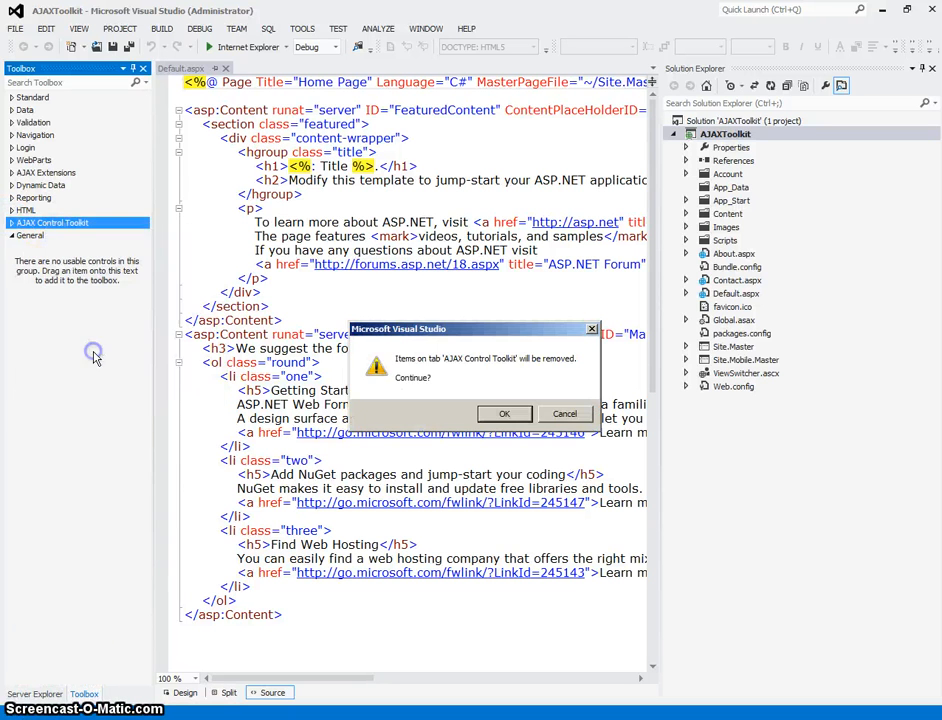
pyautogui.click(495, 414)
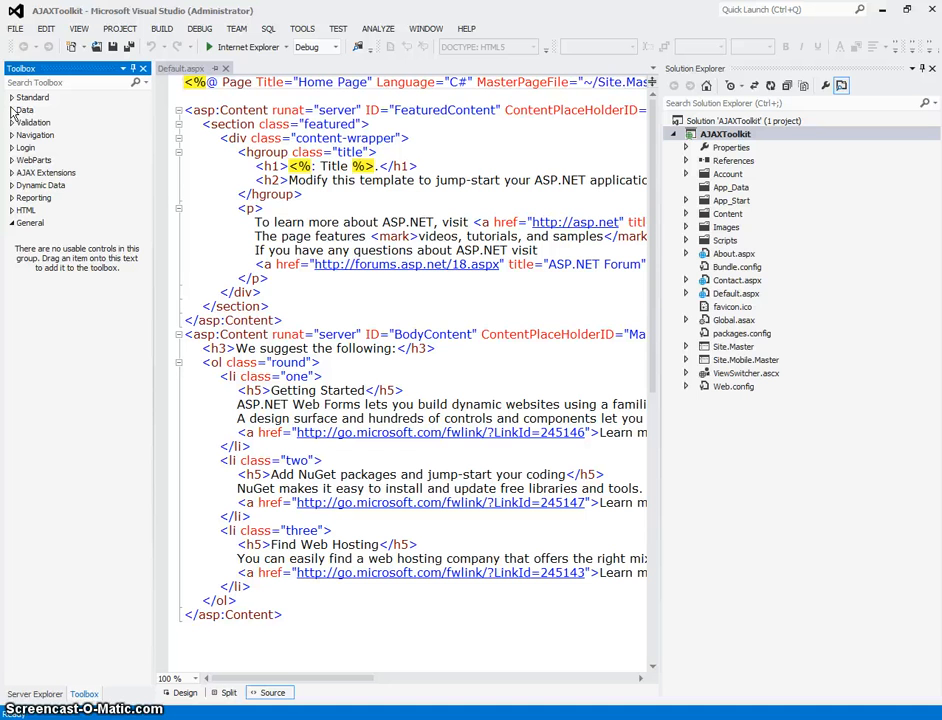
# Add a new Toolbox tab named AJAX Control Toolkit.
pyautogui.rightClick(40, 237)
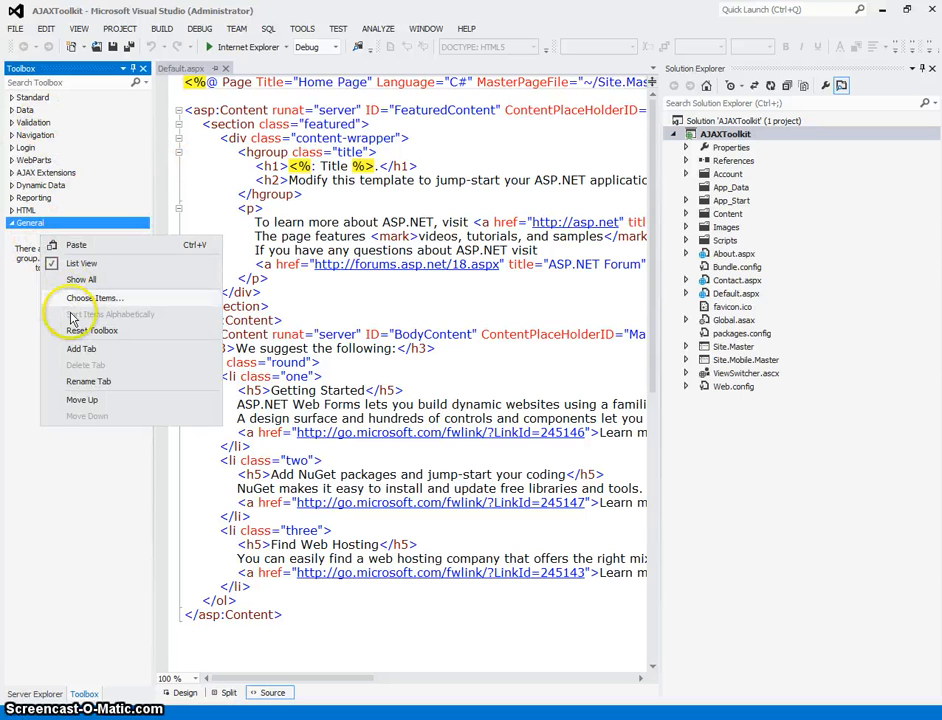
pyautogui.click(82, 349)
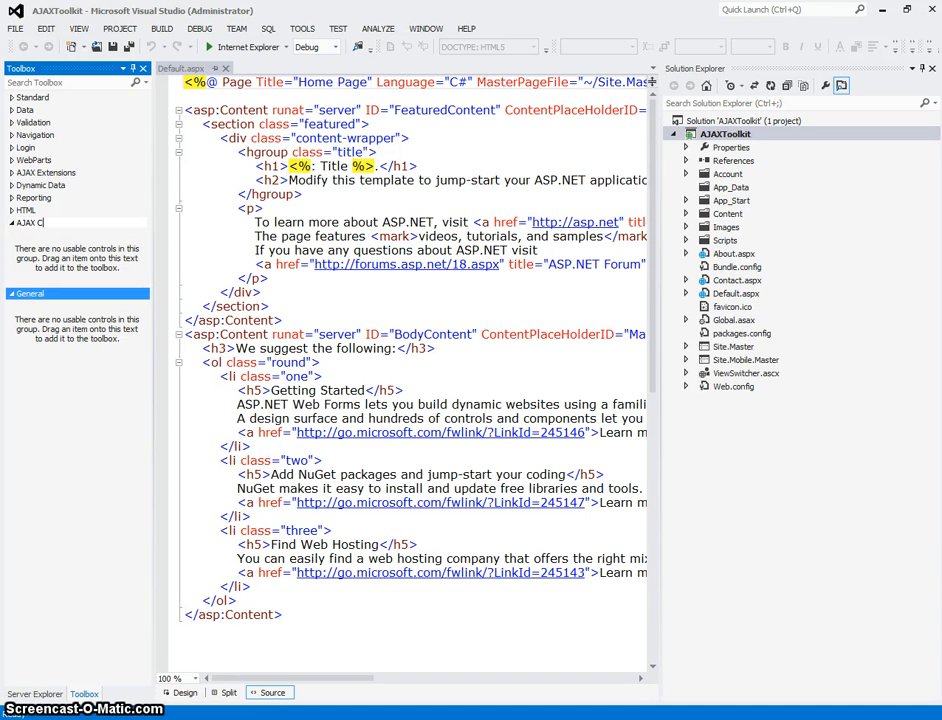
pyautogui.write('AJAX Control Toolkit')
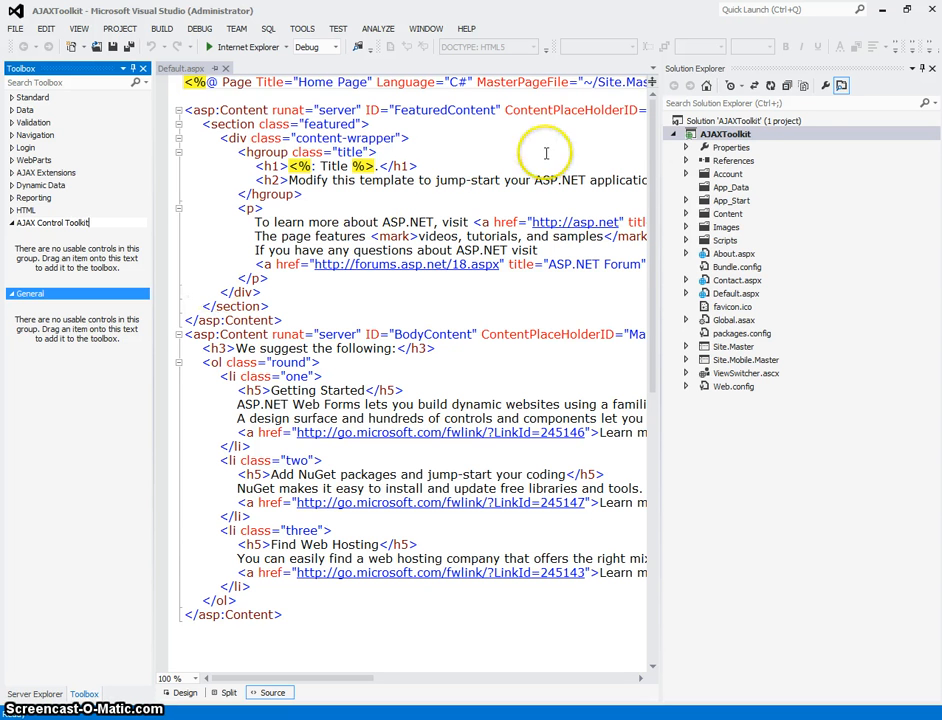
# Show all files of the AJAXToolkit project and examine the contents of its bin folder and its References.
pyautogui.click(806, 88)
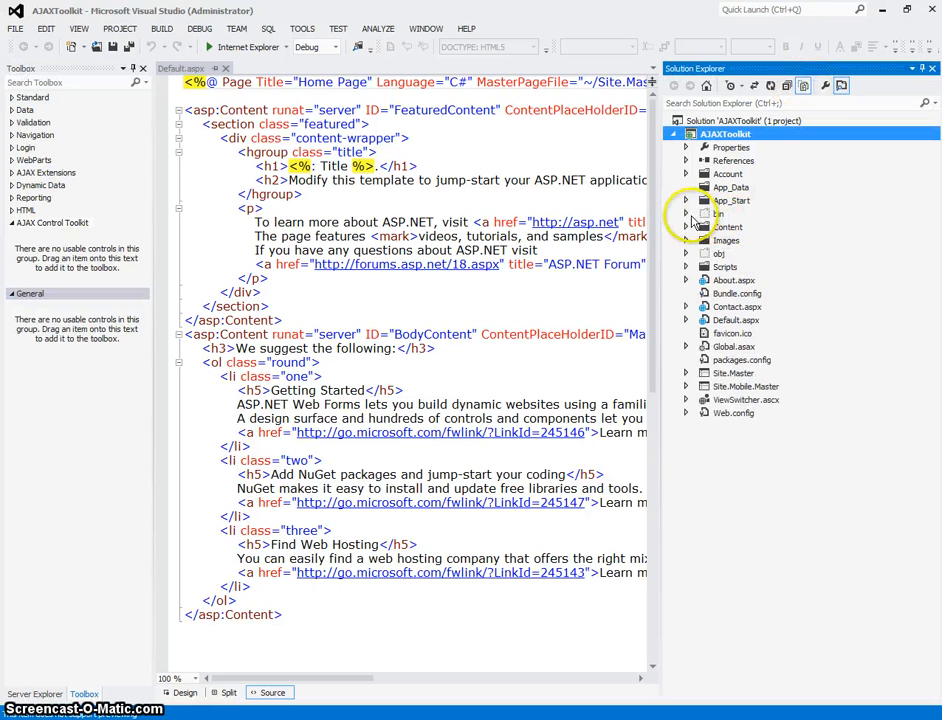
pyautogui.click(686, 214)
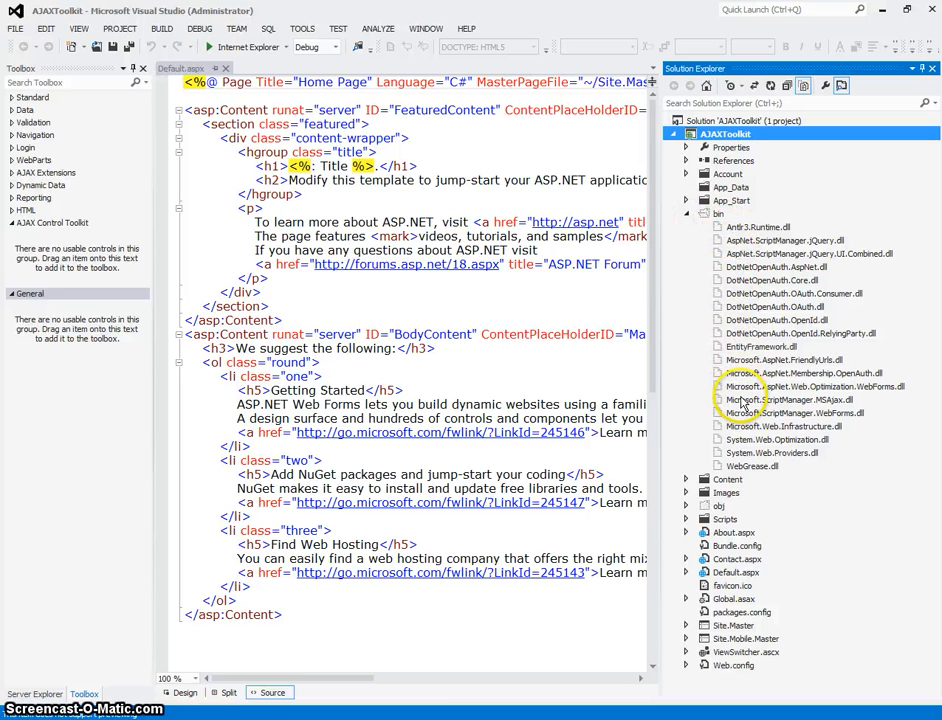
pyautogui.click(686, 160)
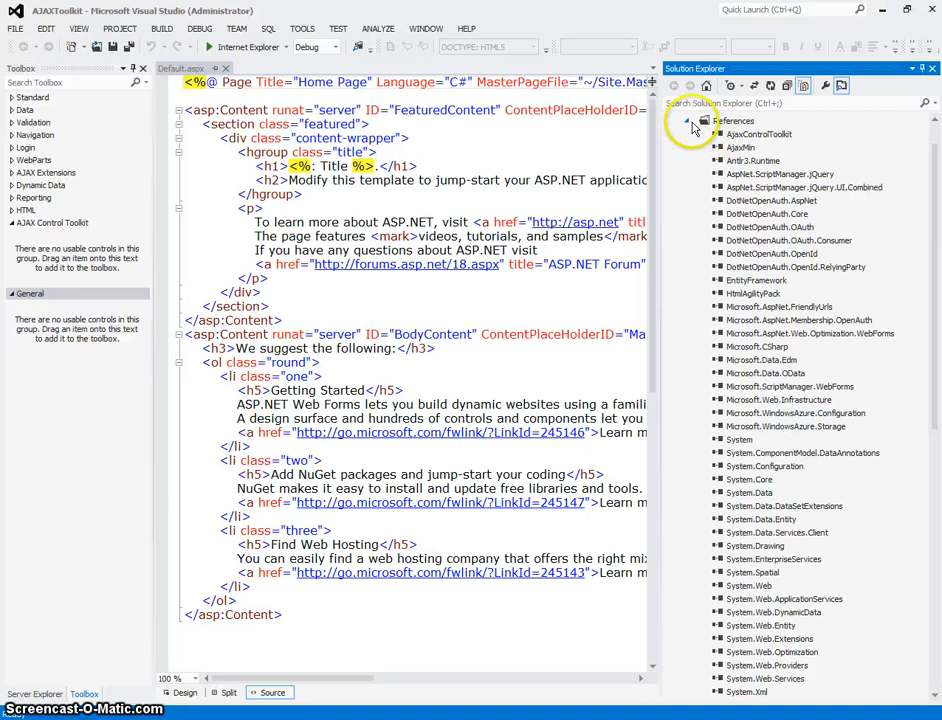
pyautogui.click(687, 122)
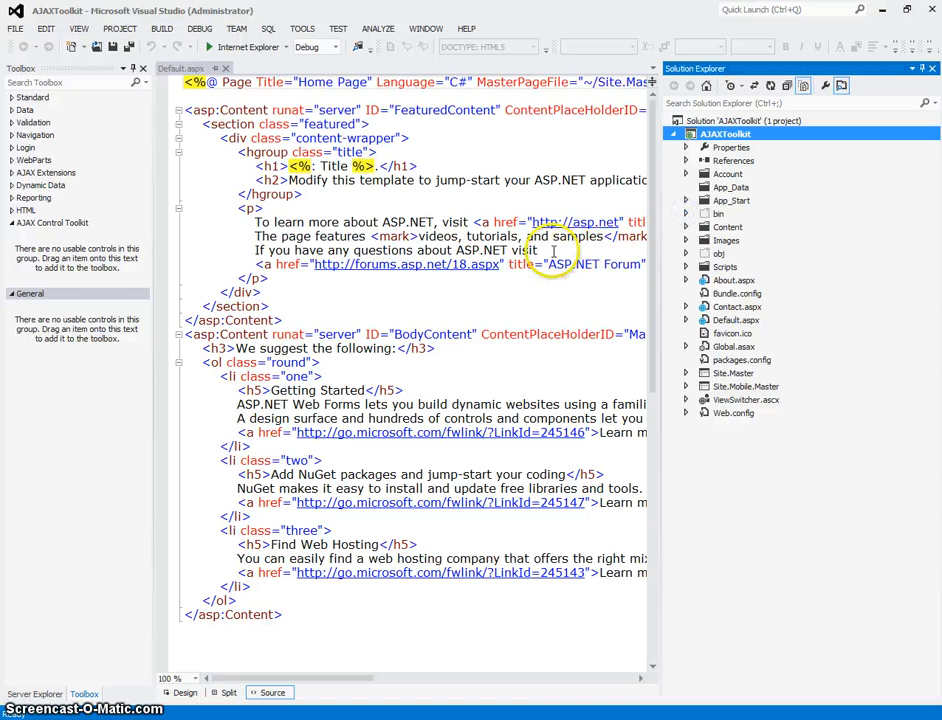
# Start choosing items for the AJAX Control Toolkit tab and browse for a .NET Framework component assembly.
pyautogui.rightClick(50, 225)
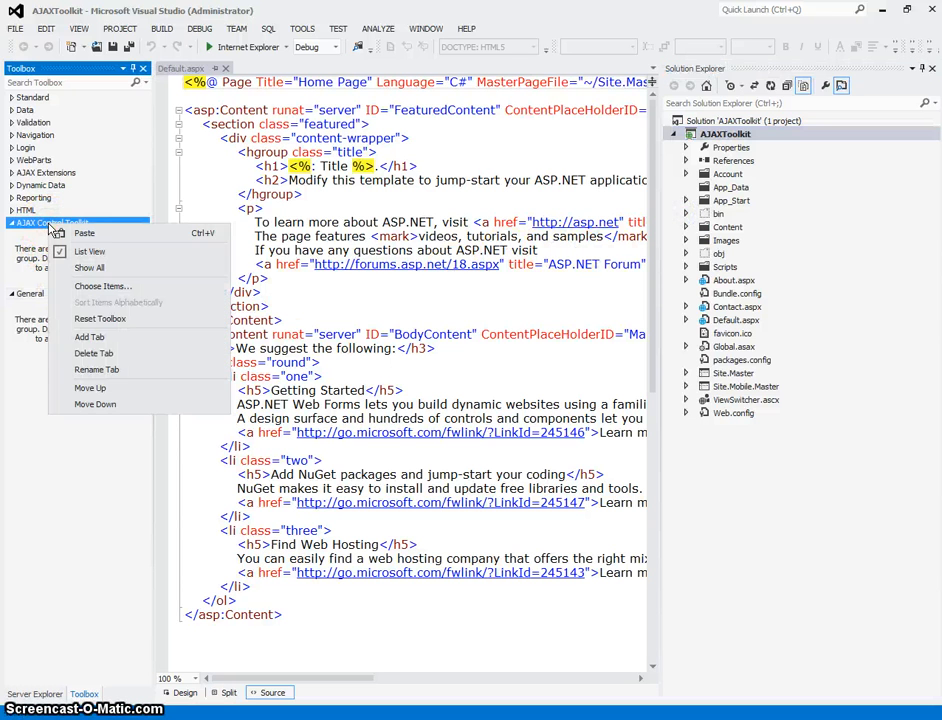
pyautogui.click(84, 286)
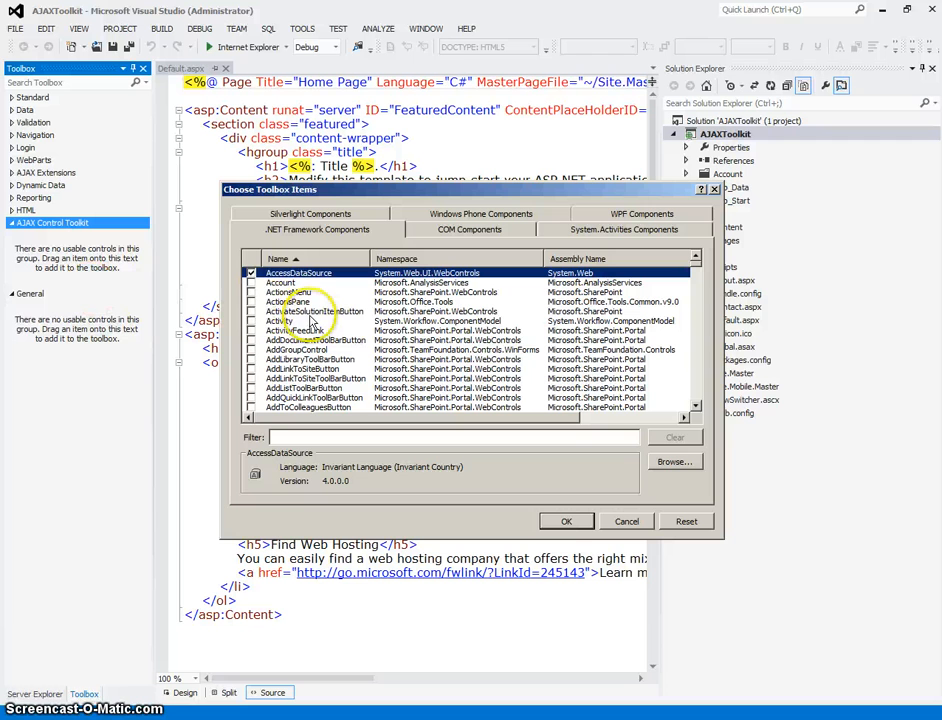
pyautogui.click(672, 463)
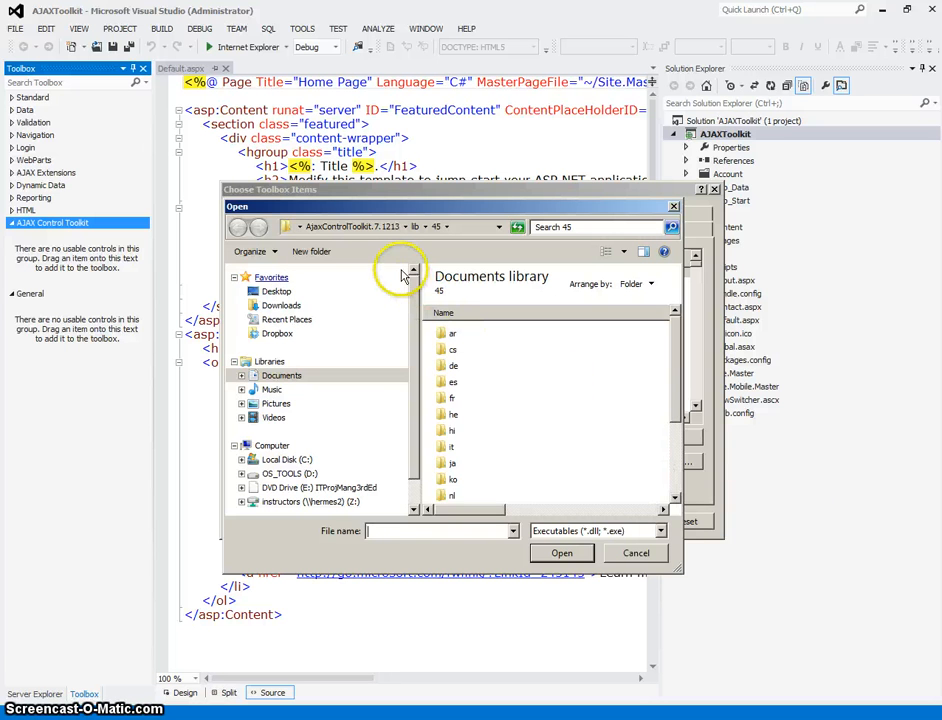
# Browse to the AJAXToolkit solution folder under My Documents, Visual Studio 2012, Projects.
pyautogui.click(241, 376)
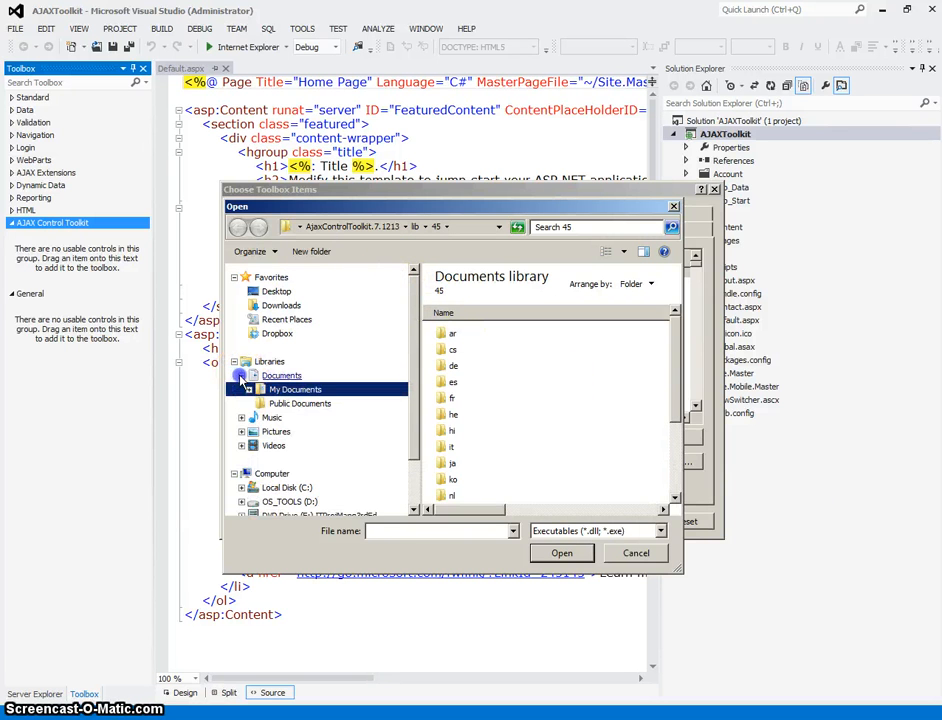
pyautogui.click(250, 392)
pyautogui.moveTo(416, 389); pyautogui.dragTo(410, 428)
pyautogui.click(256, 354)
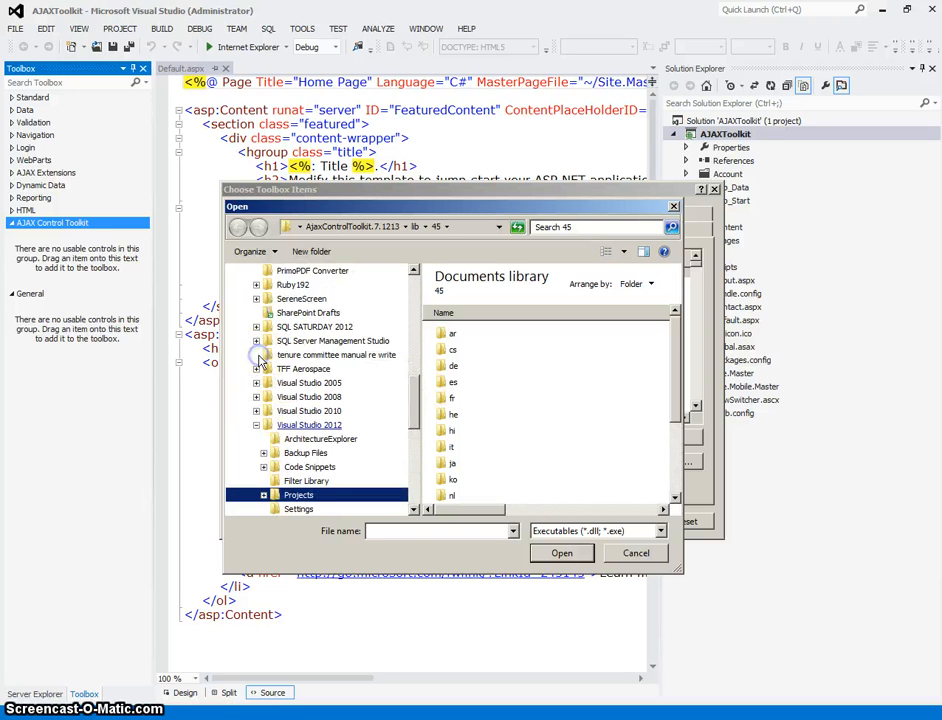
pyautogui.click(268, 495)
pyautogui.click(263, 495)
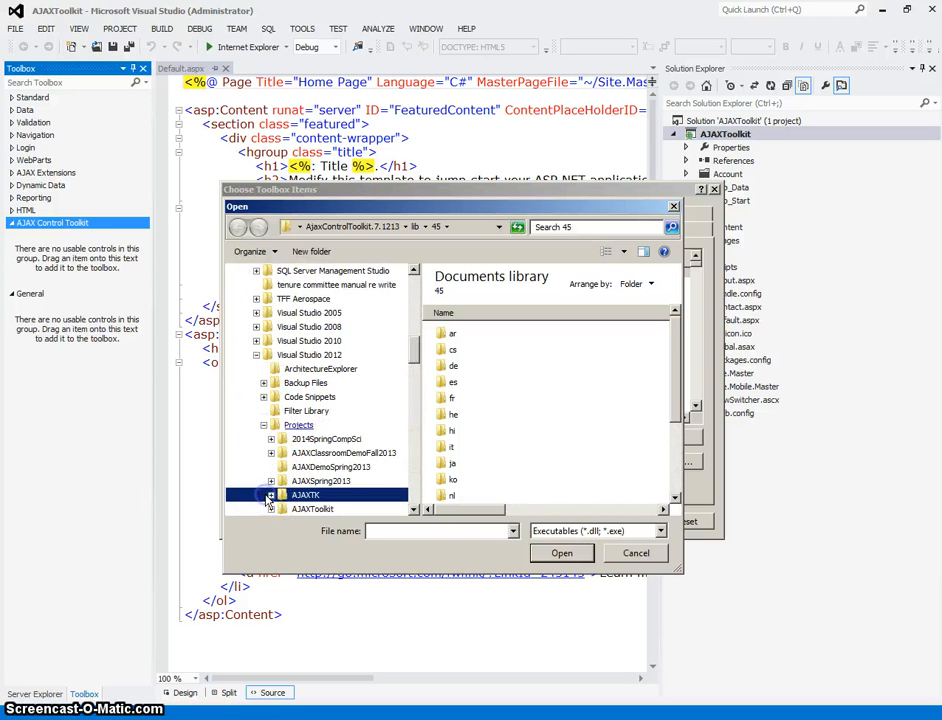
pyautogui.scroll(-3, 326, 410)
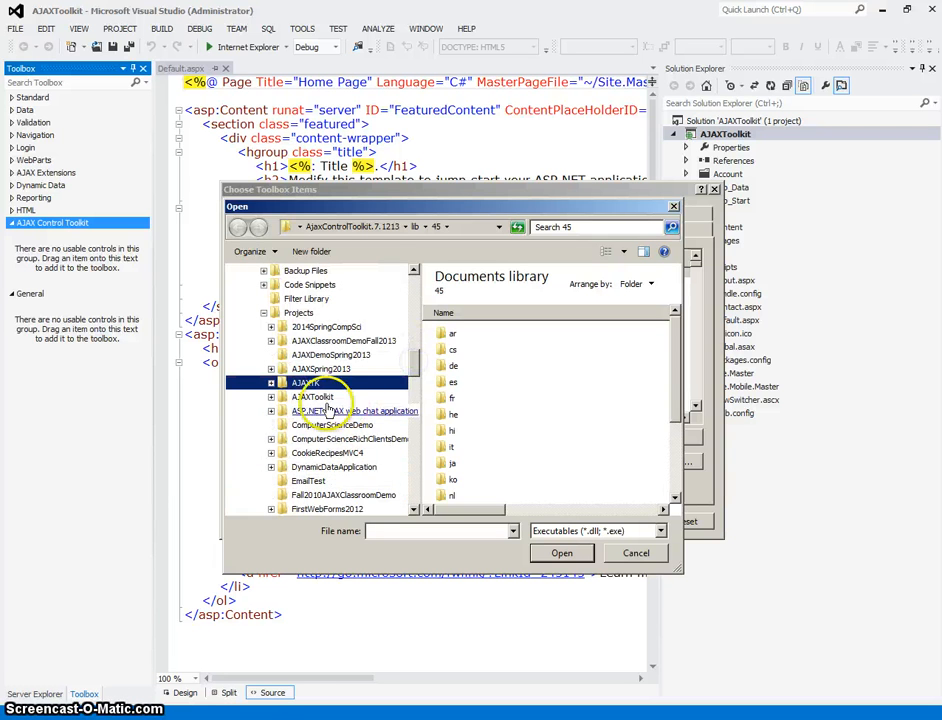
pyautogui.click(271, 397)
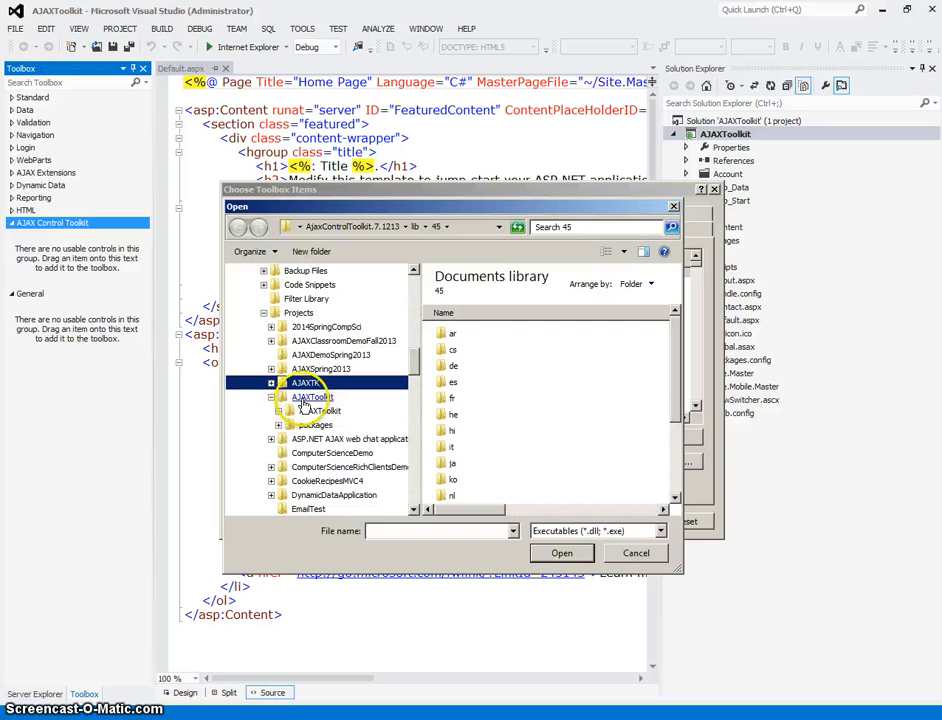
pyautogui.click(290, 397)
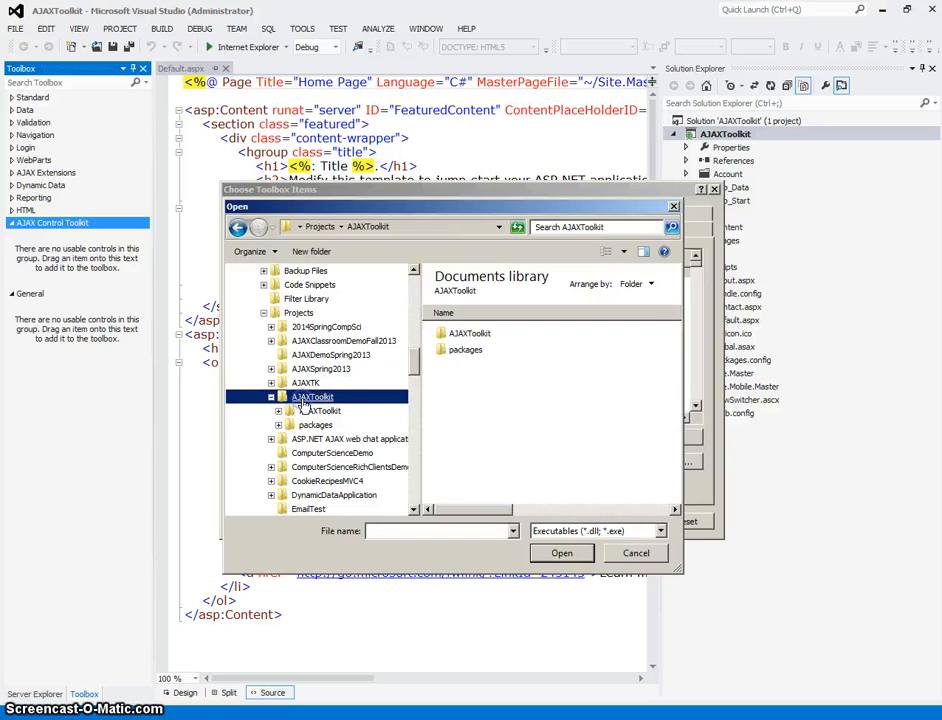
# Load AjaxControlToolkit.dll from the solution's packages folder, in AjaxControlToolkit.7.1213\lib\45.
pyautogui.doubleClick(453, 352)
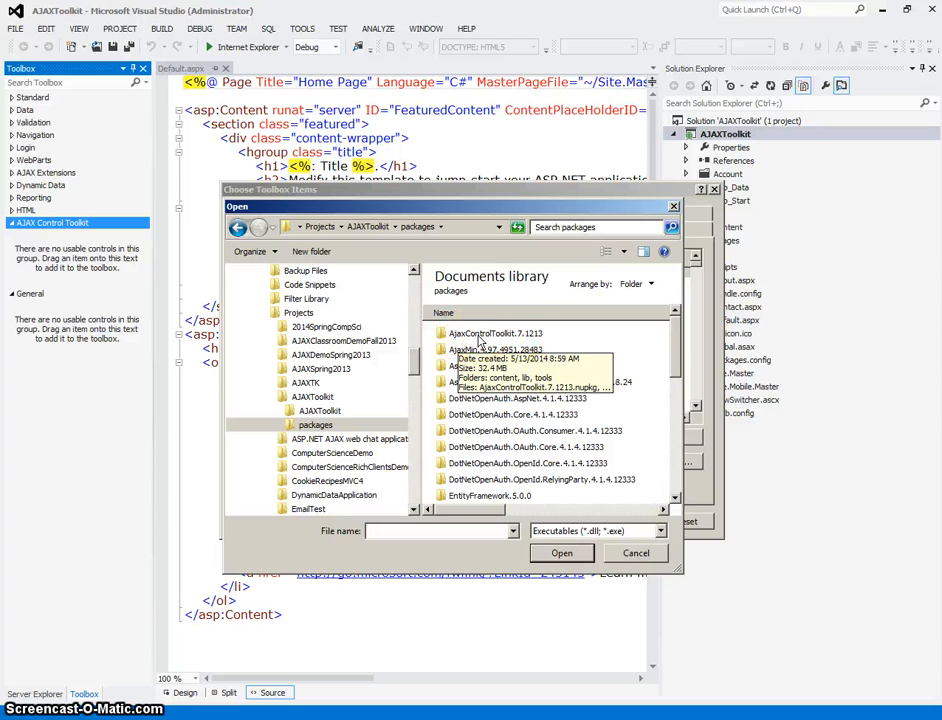
pyautogui.doubleClick(478, 334)
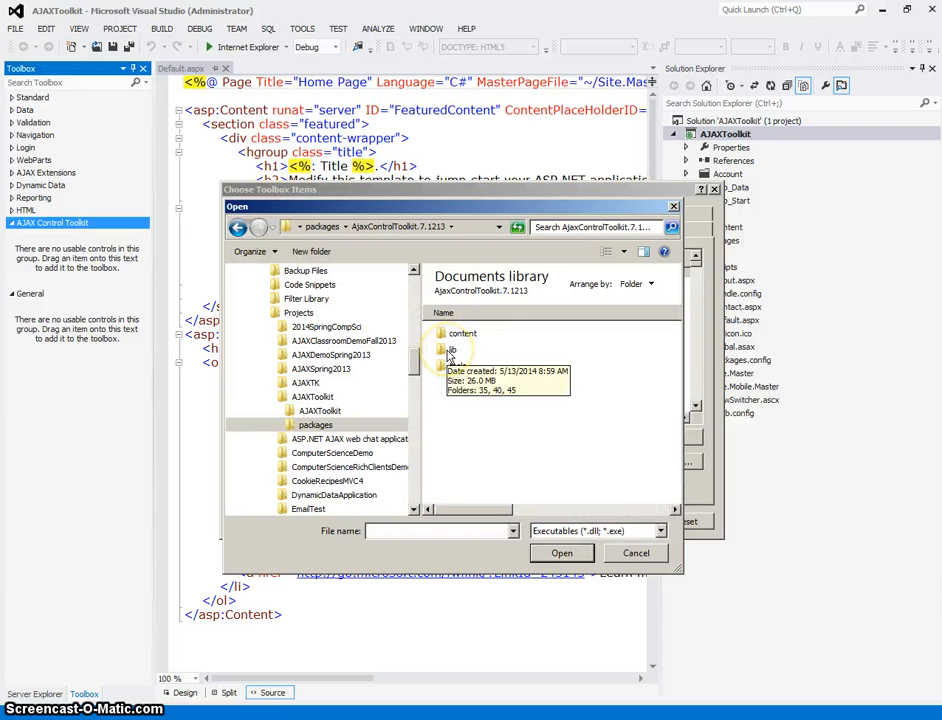
pyautogui.doubleClick(448, 352)
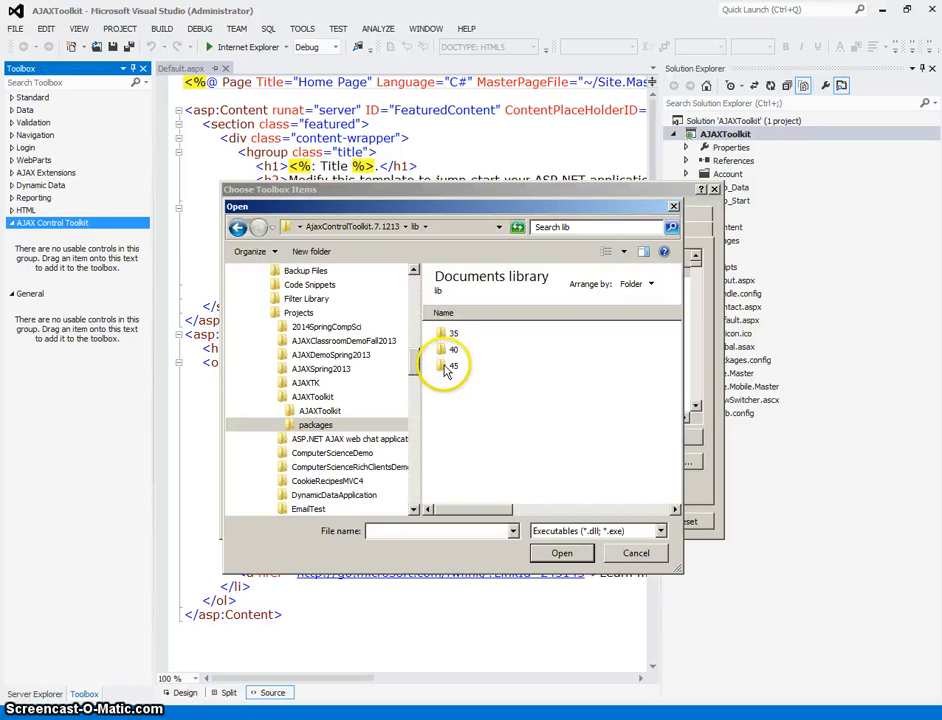
pyautogui.doubleClick(446, 366)
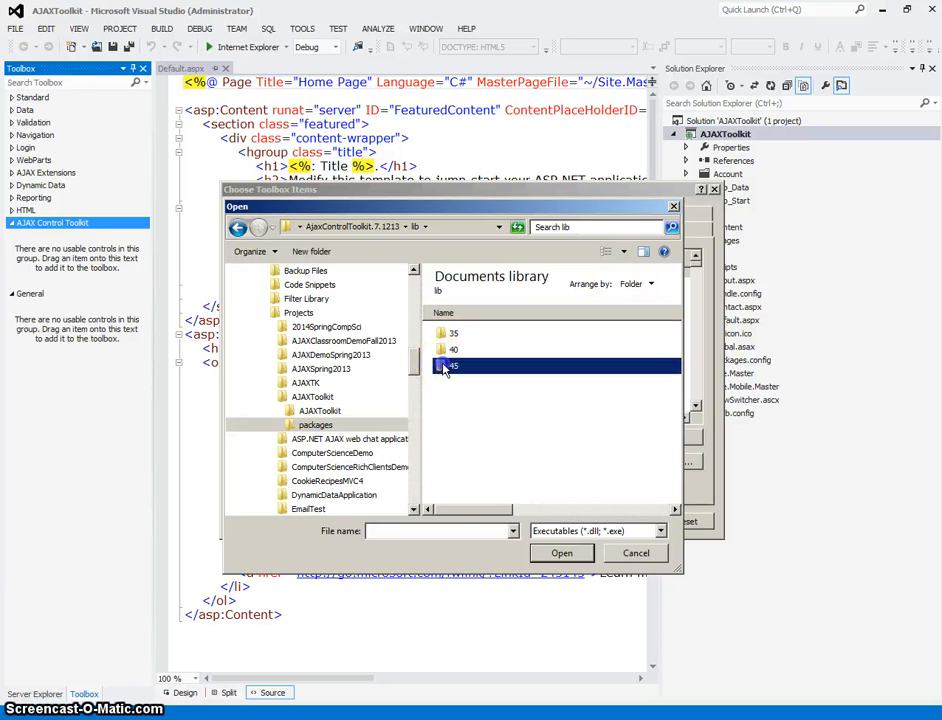
pyautogui.moveTo(679, 341); pyautogui.dragTo(664, 433)
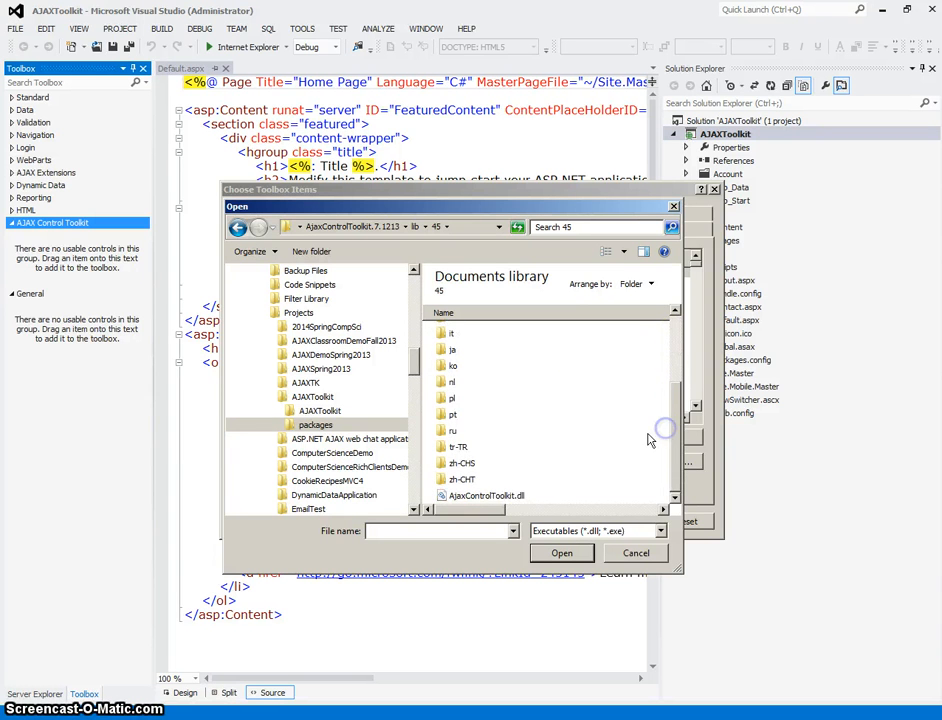
pyautogui.click(485, 497)
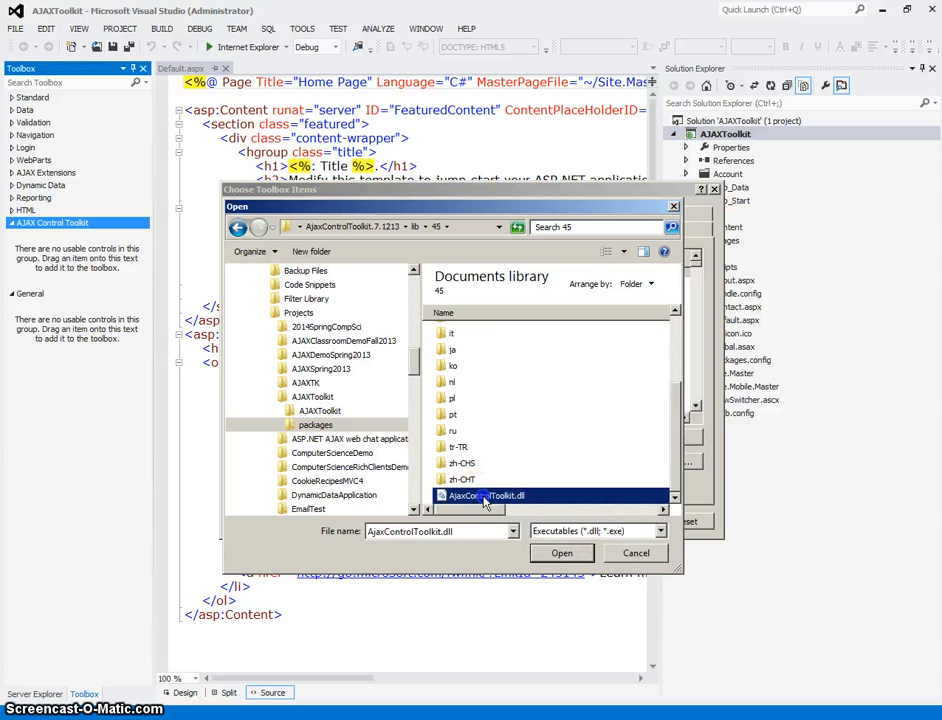
pyautogui.click(558, 554)
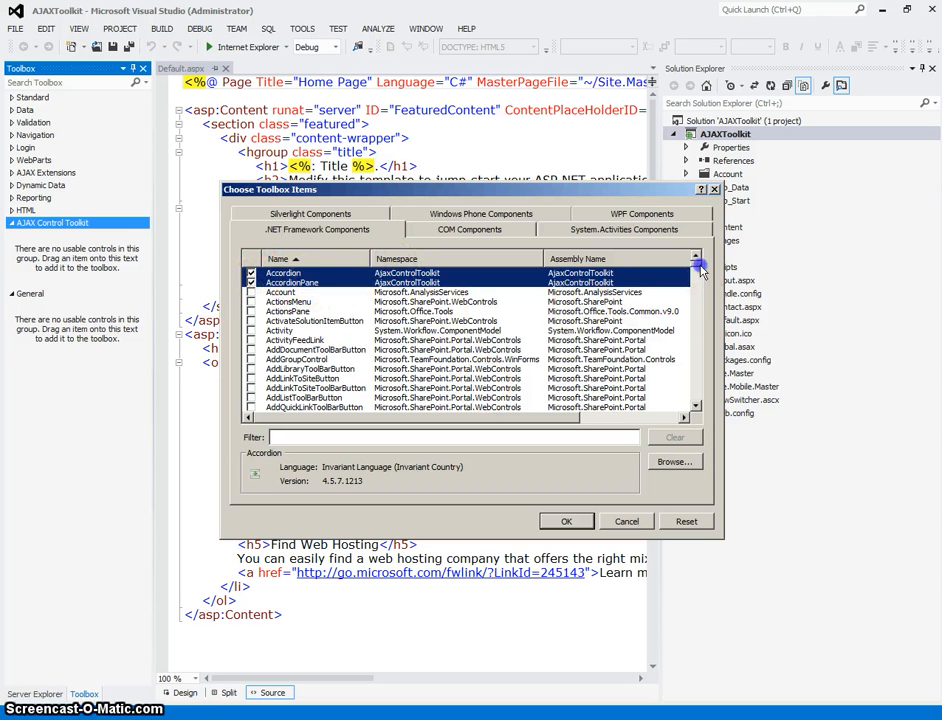
# Review the checked .NET Framework components and accept the selection to add the AjaxControlToolkit controls to the Toolbox tab.
pyautogui.scroll(-7, 700, 270)
pyautogui.scroll(-14, 700, 272)
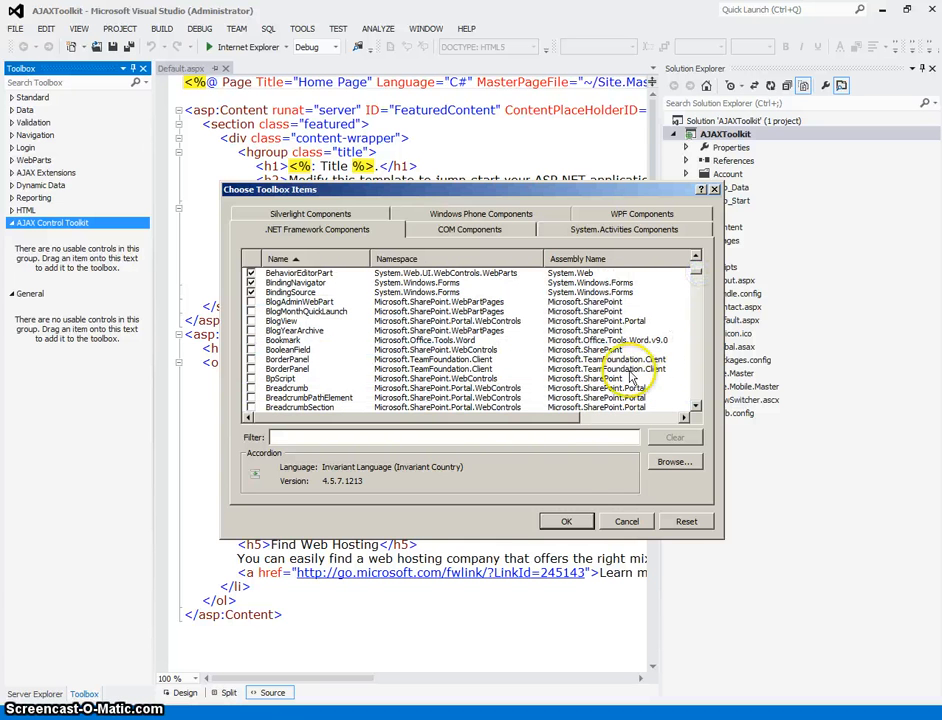
pyautogui.click(567, 521)
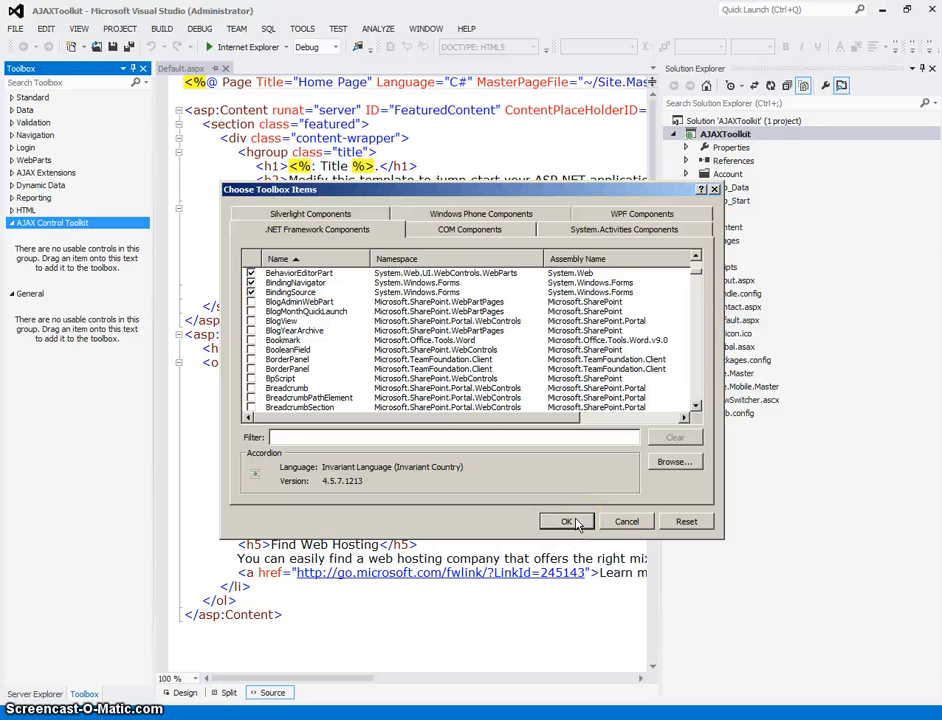